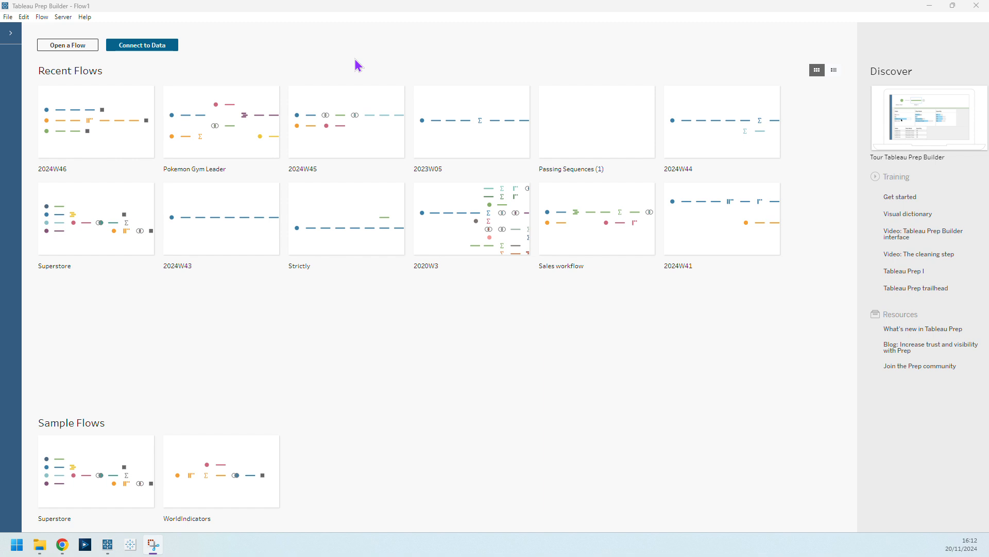
# Connect to the text file PD 2024 Wk 47 Input - Input and add a clean step after it
pyautogui.click(115, 49)
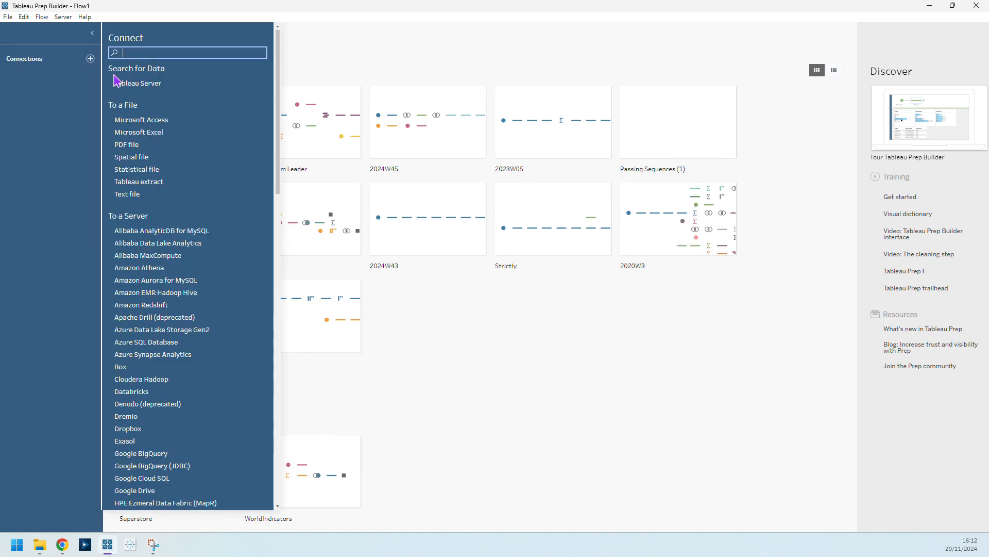
pyautogui.click(138, 201)
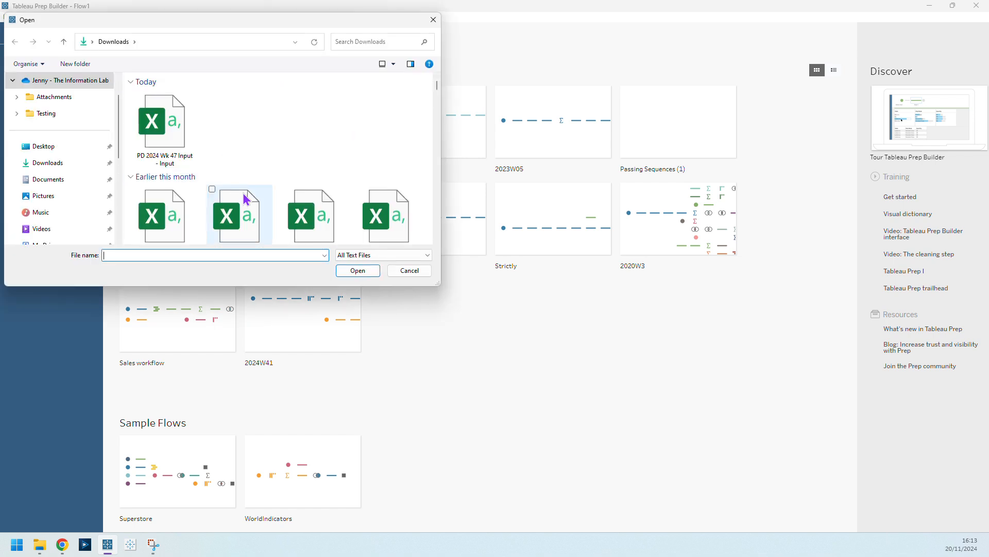
pyautogui.doubleClick(175, 131)
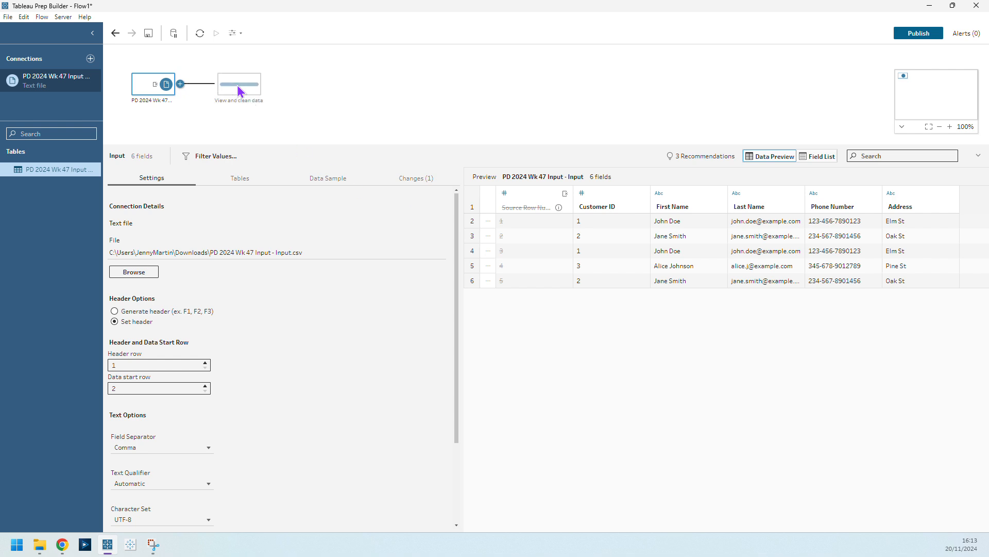
pyautogui.click(239, 88)
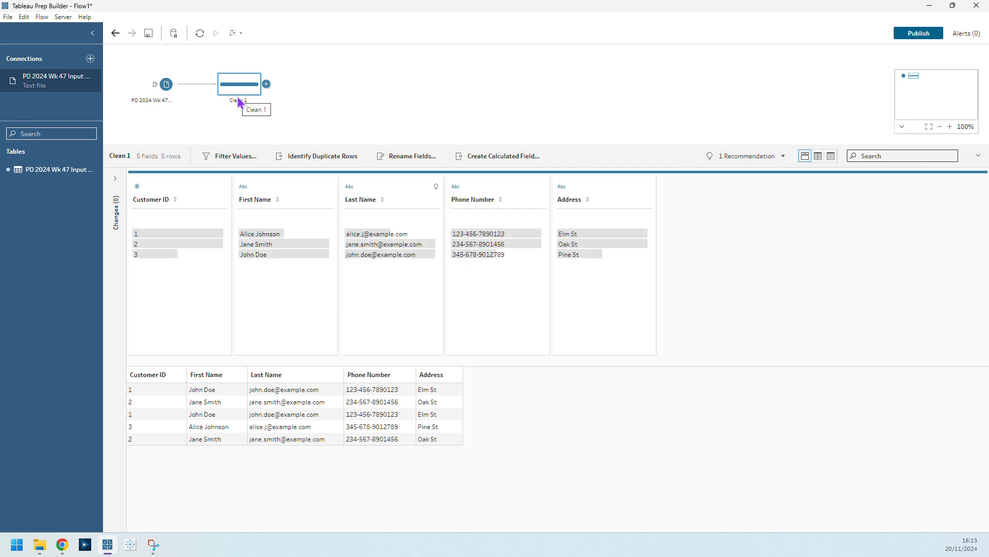
# Highlight the repeated First Name values one at a time to examine their matching rows
pyautogui.click(269, 247)
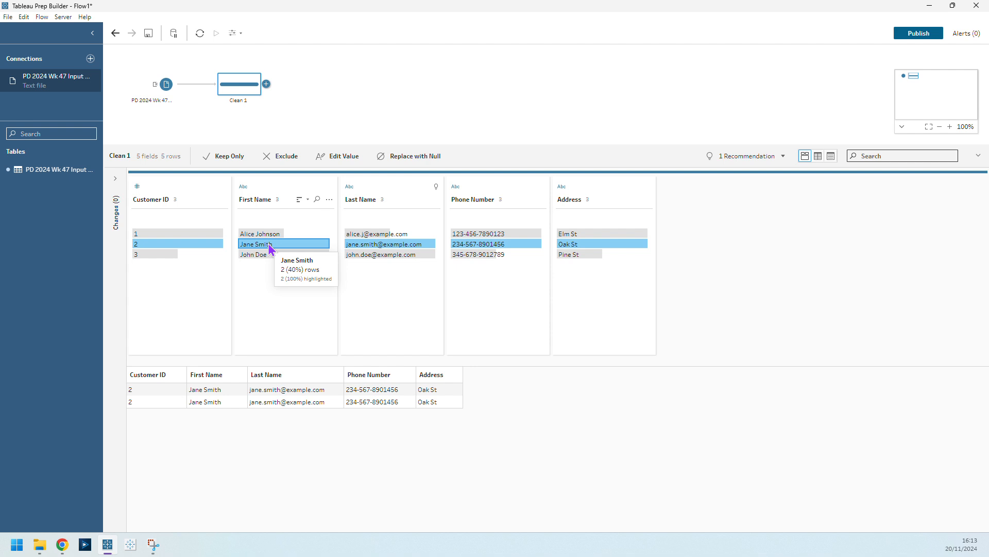
pyautogui.click(272, 256)
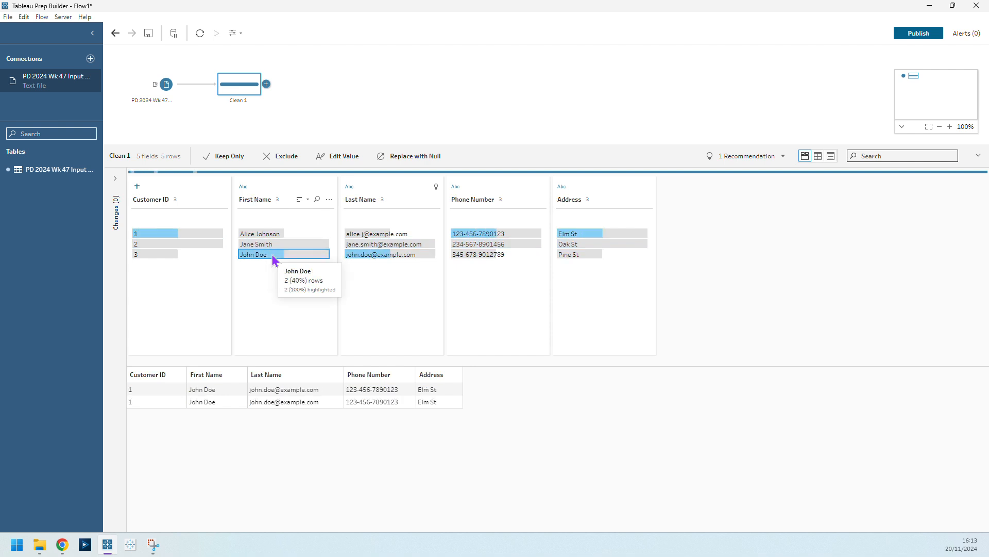
pyautogui.click(273, 256)
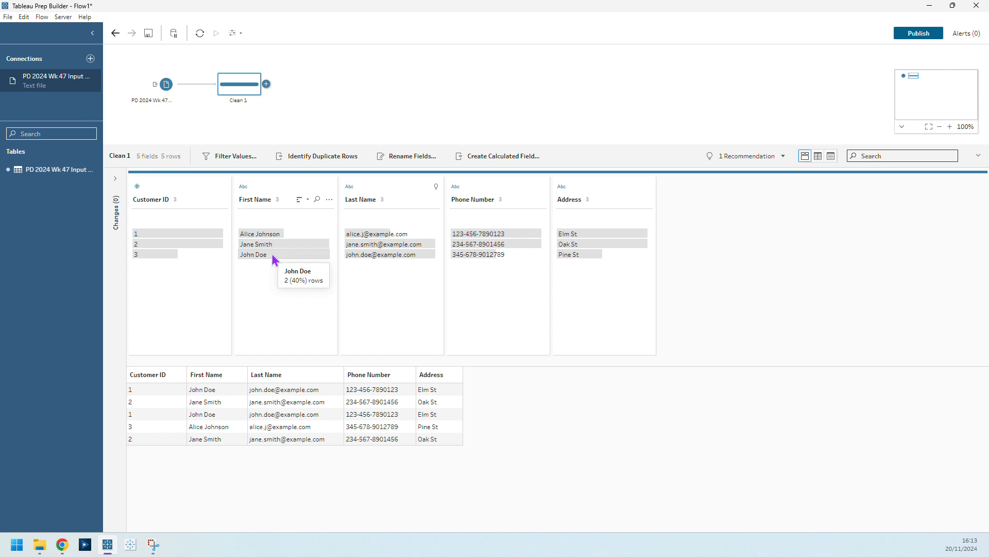
pyautogui.click(271, 245)
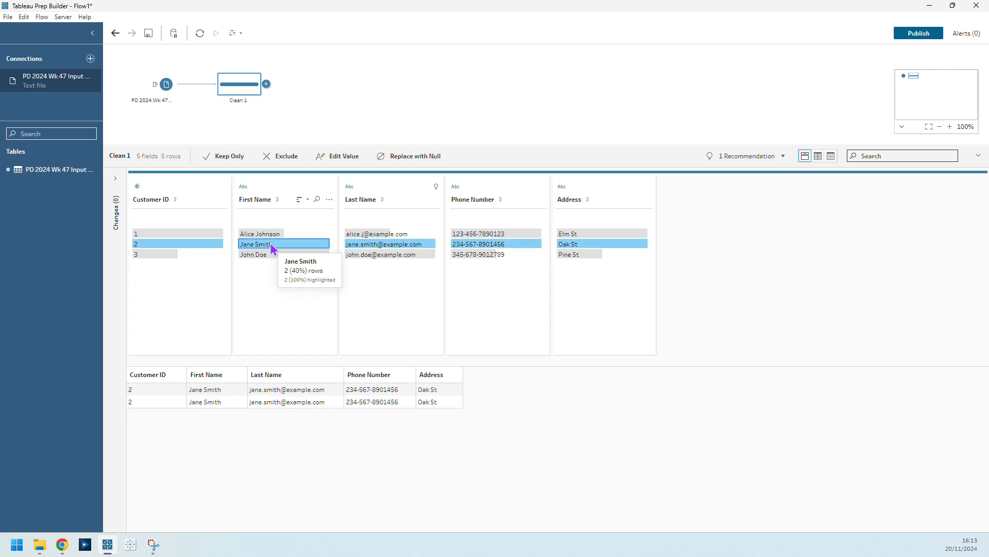
pyautogui.click(271, 158)
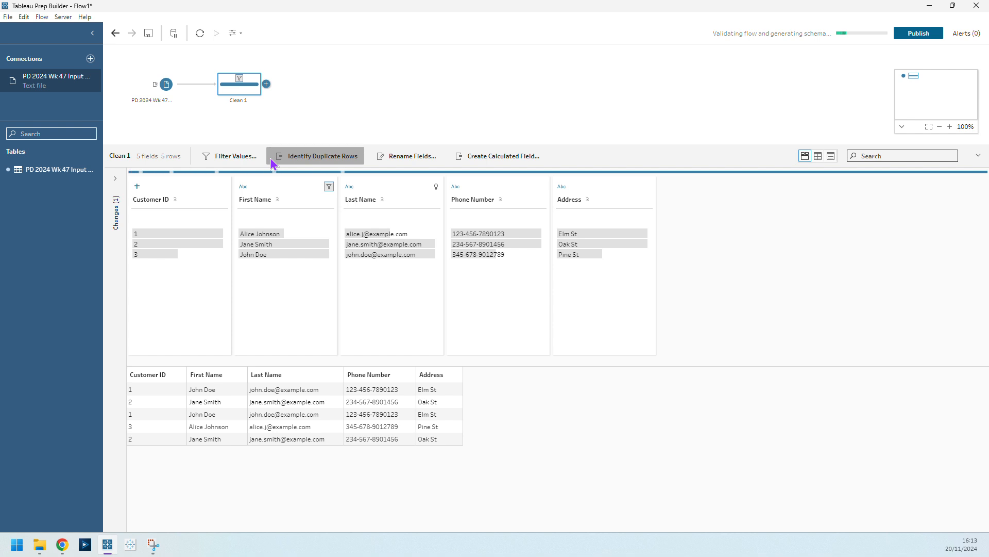
pyautogui.click(117, 189)
pyautogui.click(247, 197)
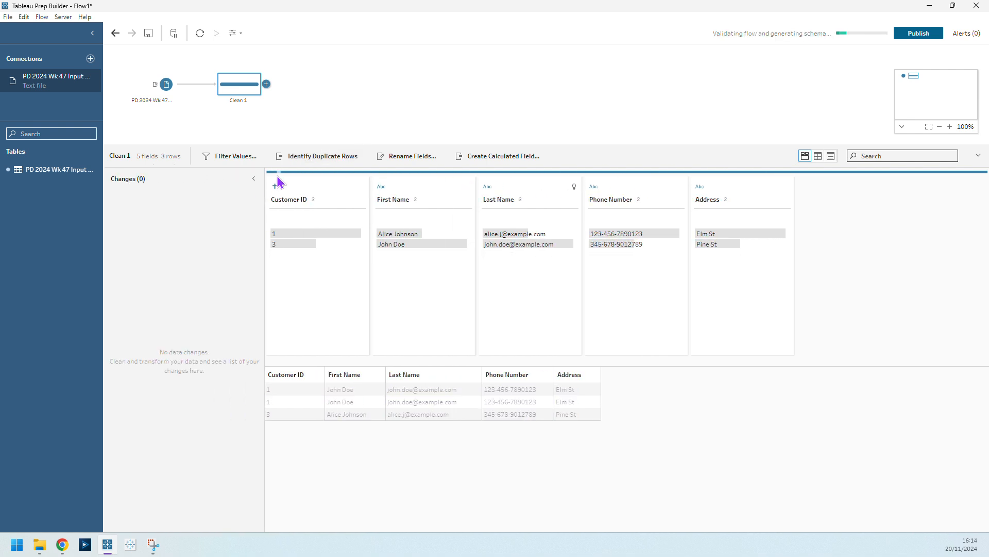
# Identify duplicate rows in the clean step and keep only the rows marked Unique
pyautogui.click(300, 161)
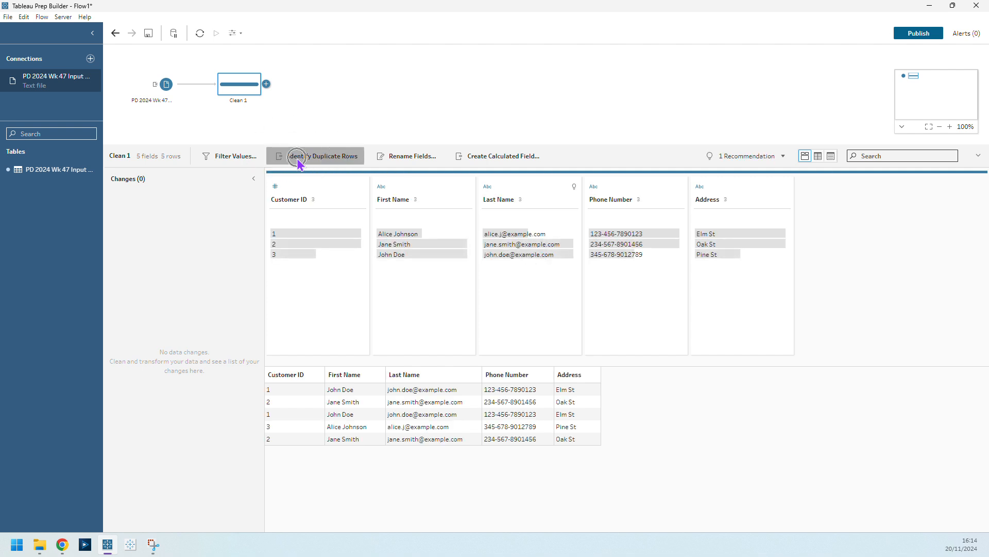
pyautogui.click(299, 161)
pyautogui.click(300, 162)
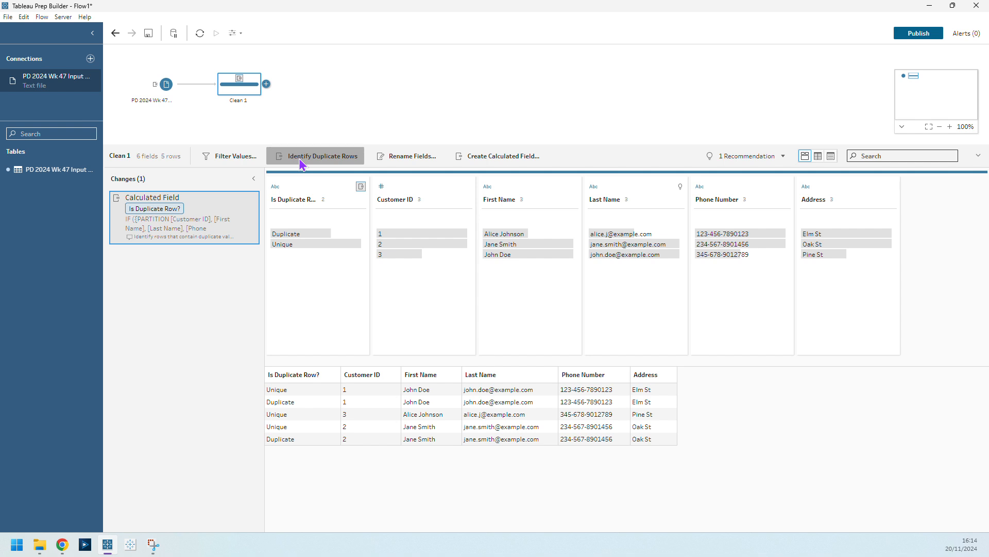
pyautogui.click(290, 244)
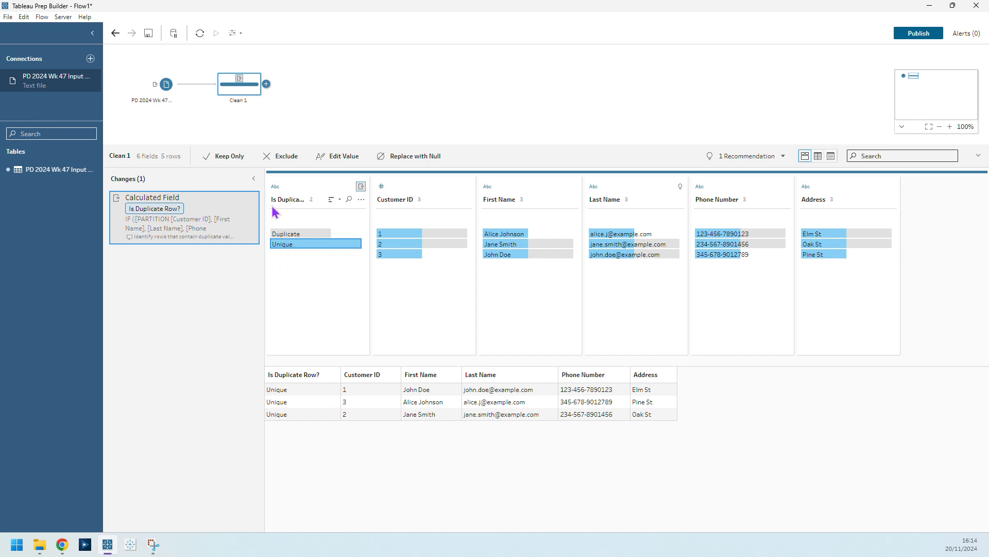
pyautogui.click(241, 157)
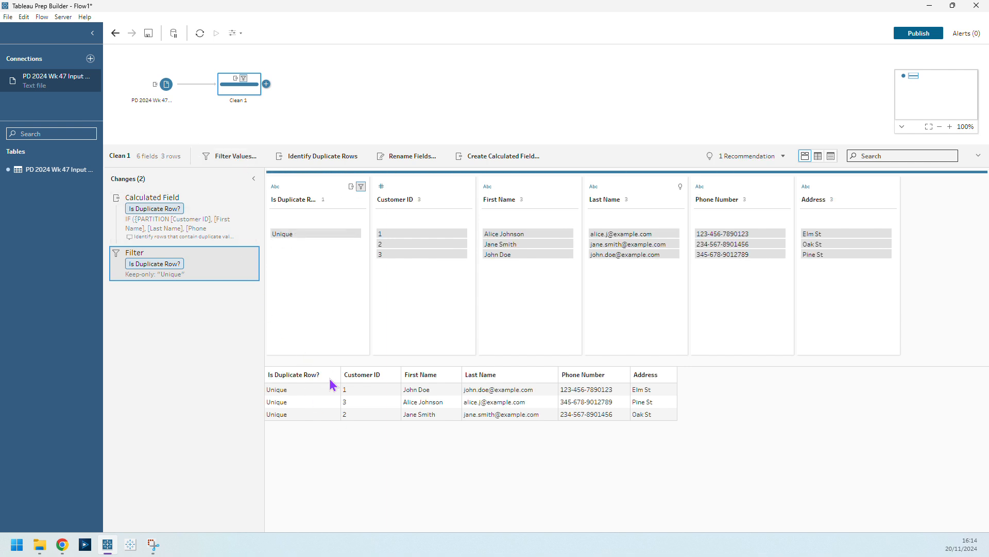
# Remove the Is Duplicate Row? field from the clean step
pyautogui.click(292, 194)
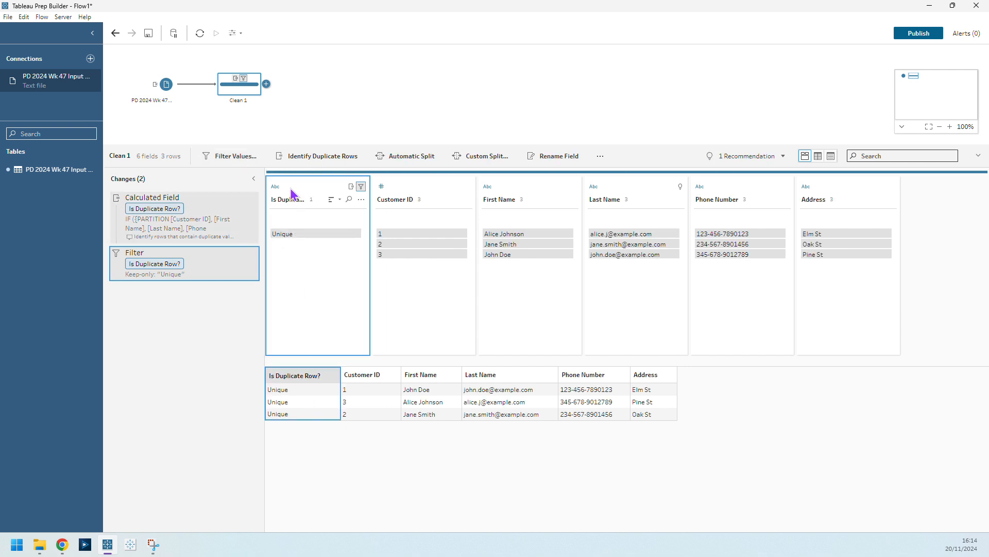
pyautogui.rightClick(291, 194)
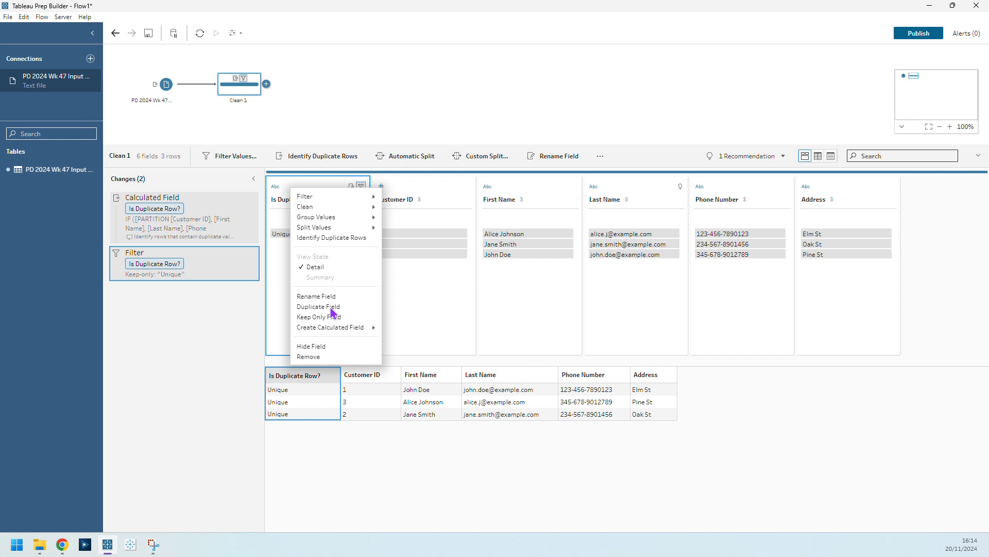
pyautogui.click(331, 356)
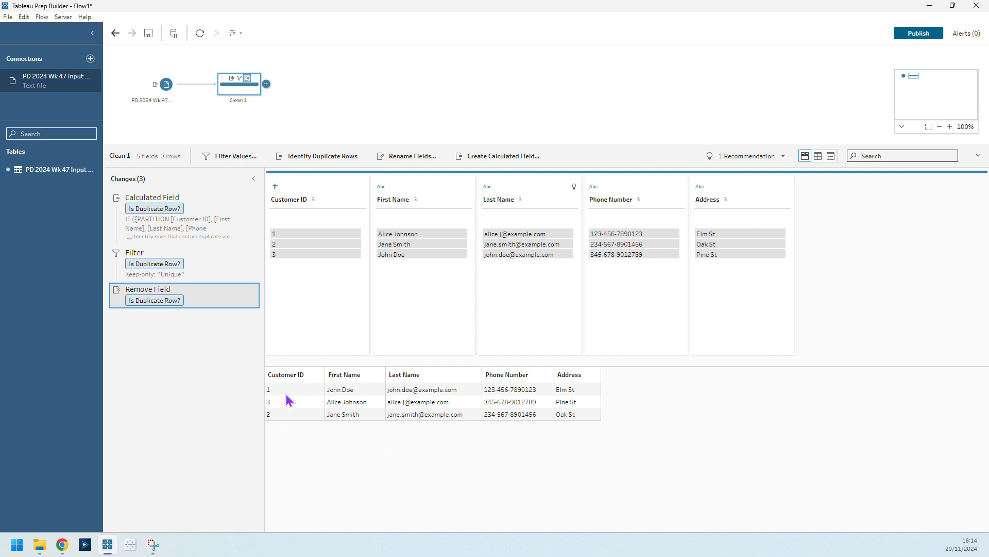
# Sort the cleaned rows by Customer ID in ascending order
pyautogui.click(317, 375)
pyautogui.click(316, 378)
pyautogui.click(316, 376)
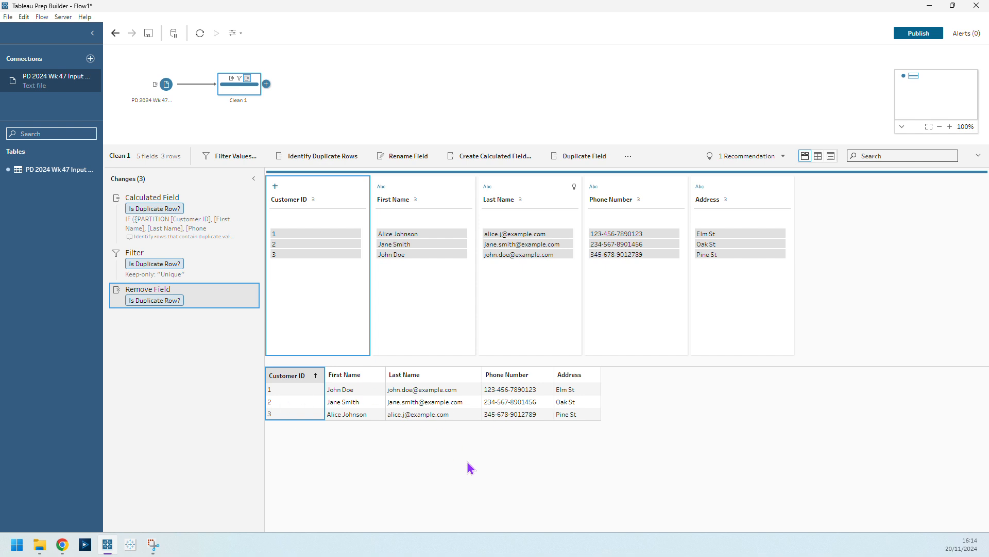
# Add an output step after Clean 1 and set its output type to Comma Separated Values (.csv)
pyautogui.click(267, 85)
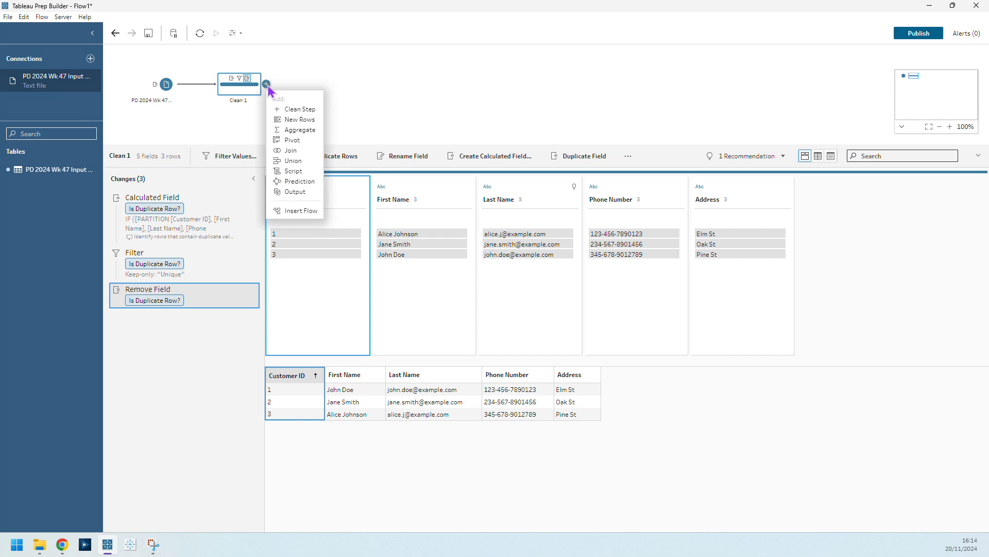
pyautogui.click(301, 194)
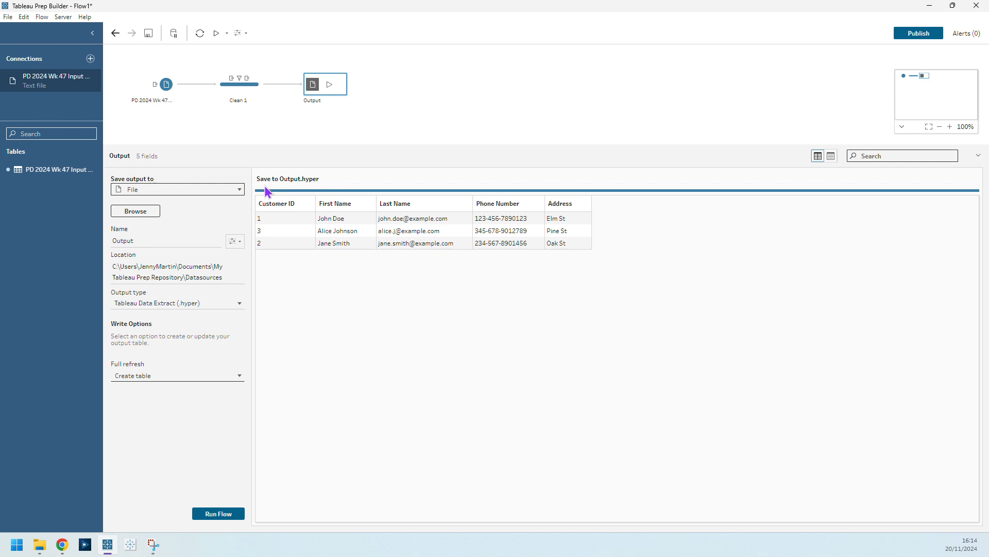
pyautogui.click(187, 307)
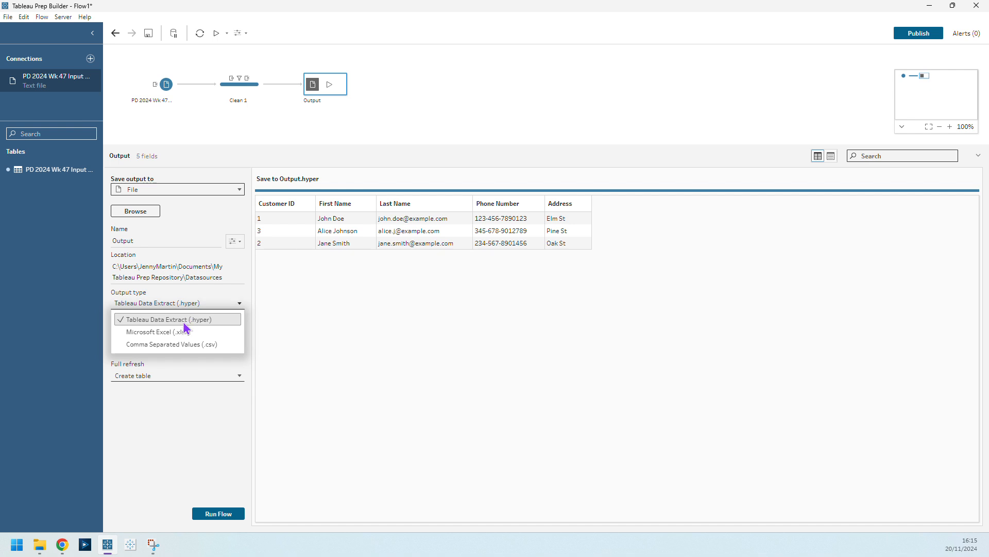
pyautogui.click(178, 345)
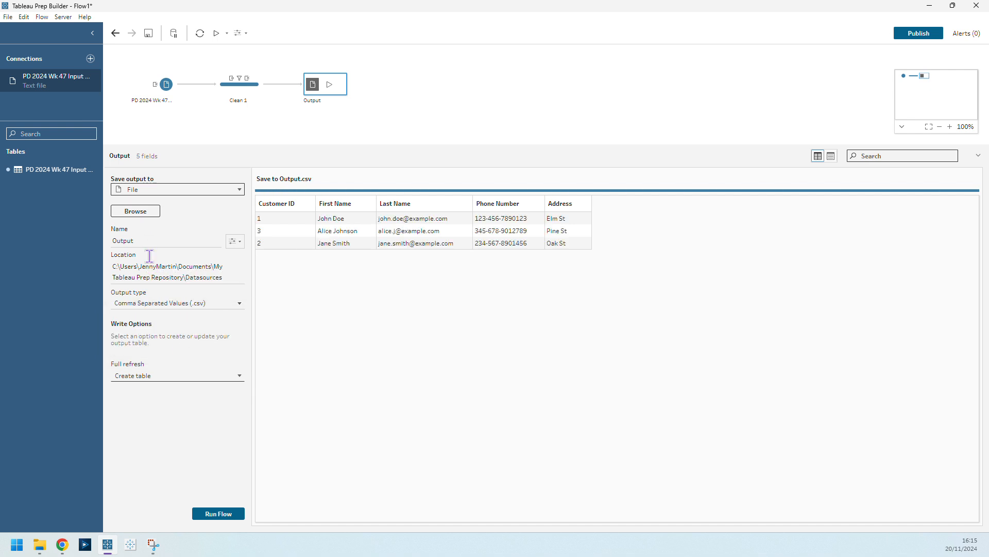
# Set the output to save as Output in the Downloads folder, accepting replacement of the existing file
pyautogui.click(133, 212)
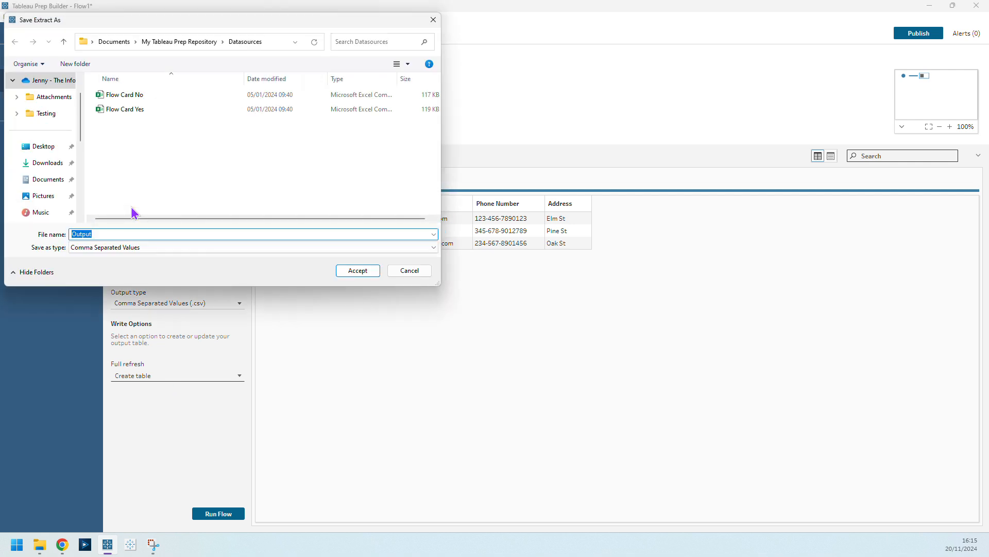
pyautogui.click(48, 163)
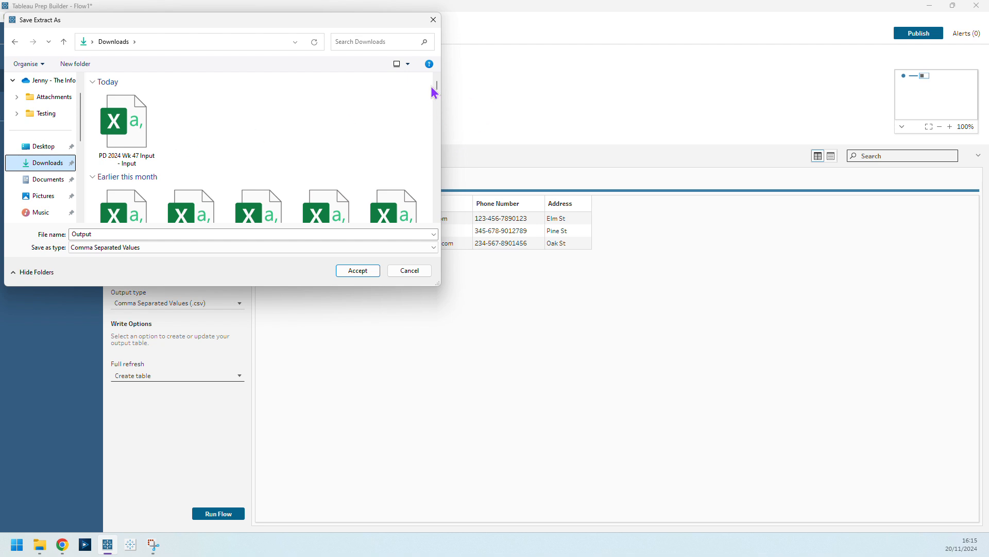
pyautogui.click(359, 269)
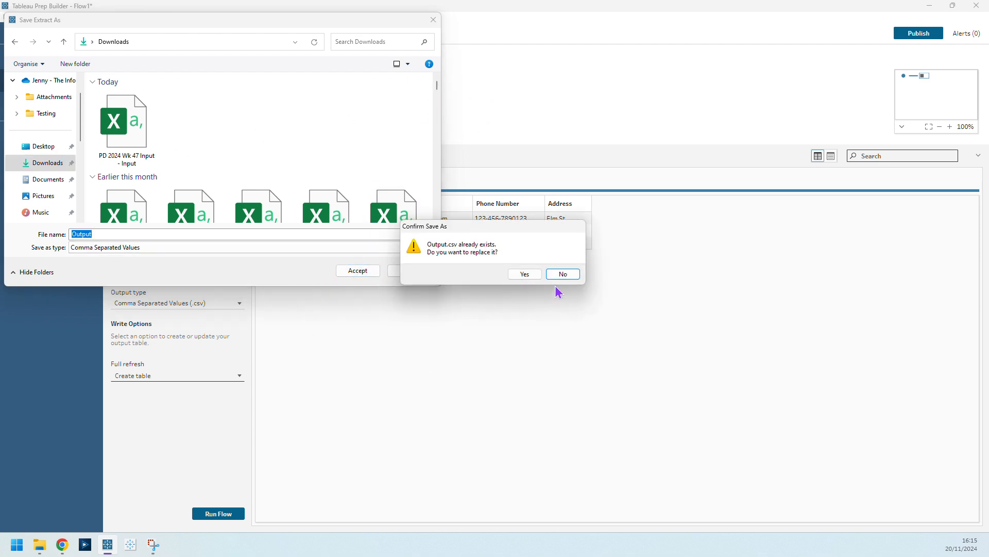
pyautogui.click(531, 276)
# Run the flow, replacing the existing Output.csv, and dismiss the completion message
pyautogui.click(229, 516)
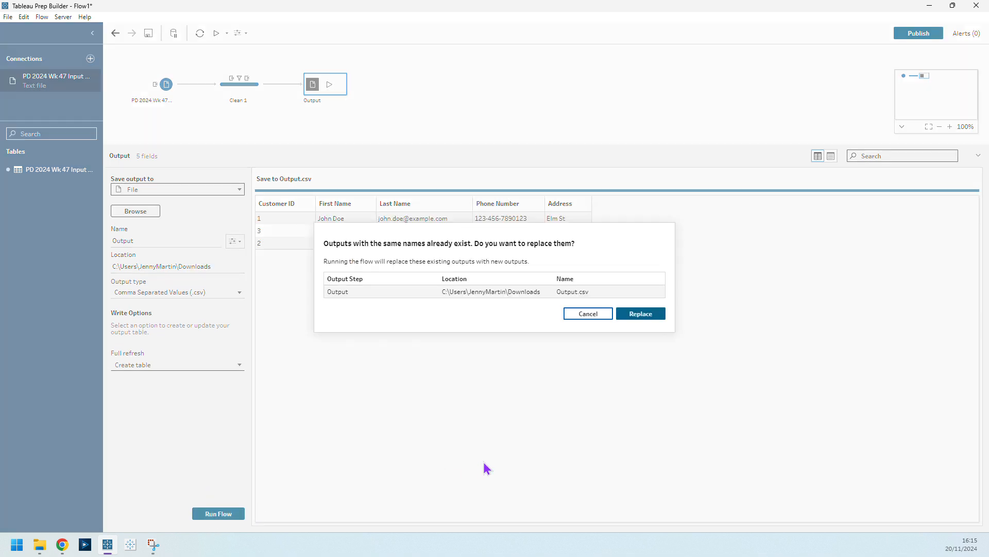
pyautogui.click(625, 319)
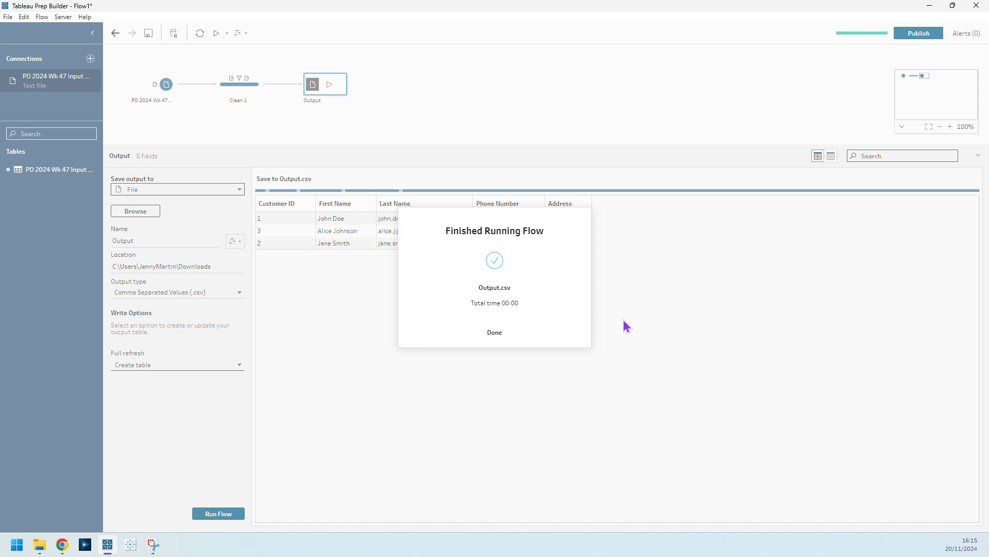
pyautogui.click(498, 334)
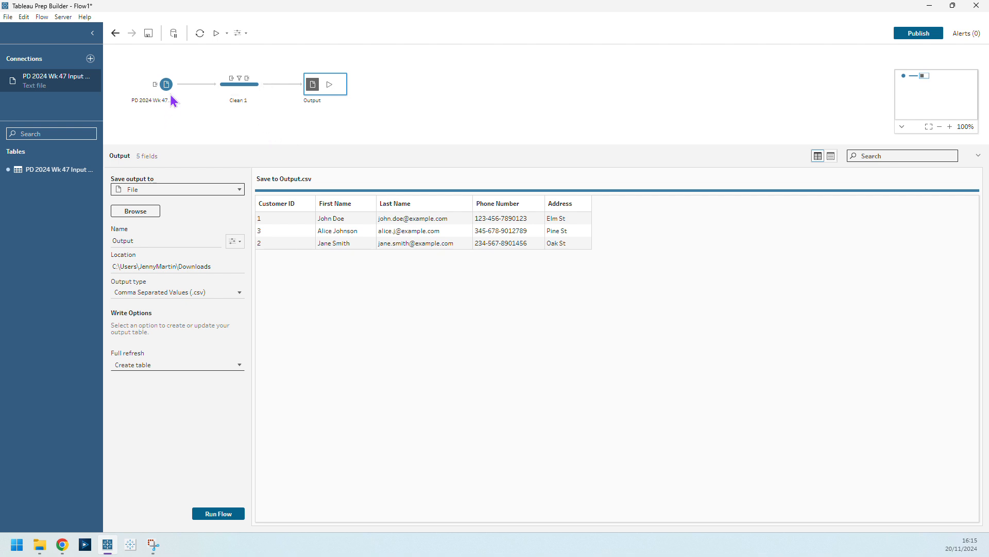
# Branch an Aggregate step from the input and group by Customer ID, First Name, Last Name, Phone Number and Address
pyautogui.click(180, 84)
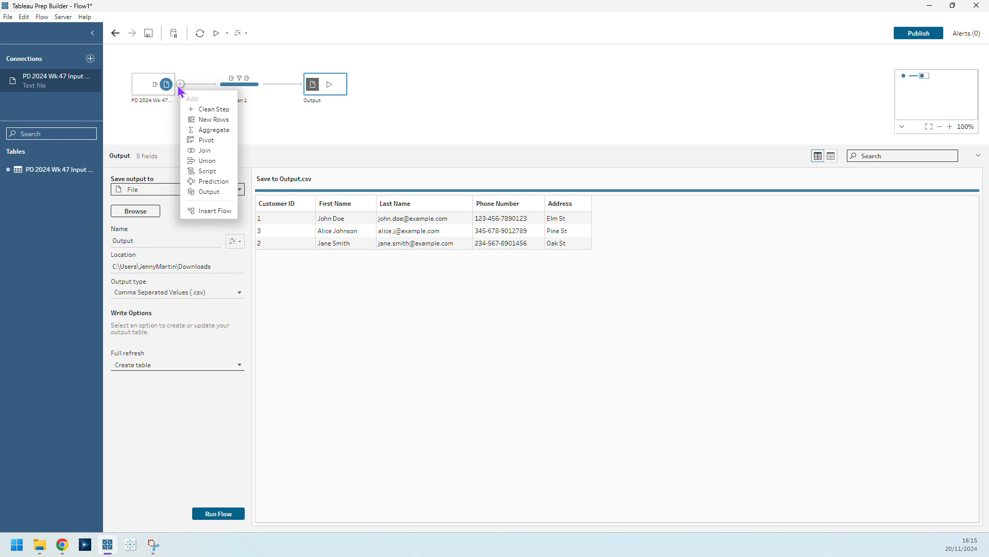
pyautogui.click(211, 133)
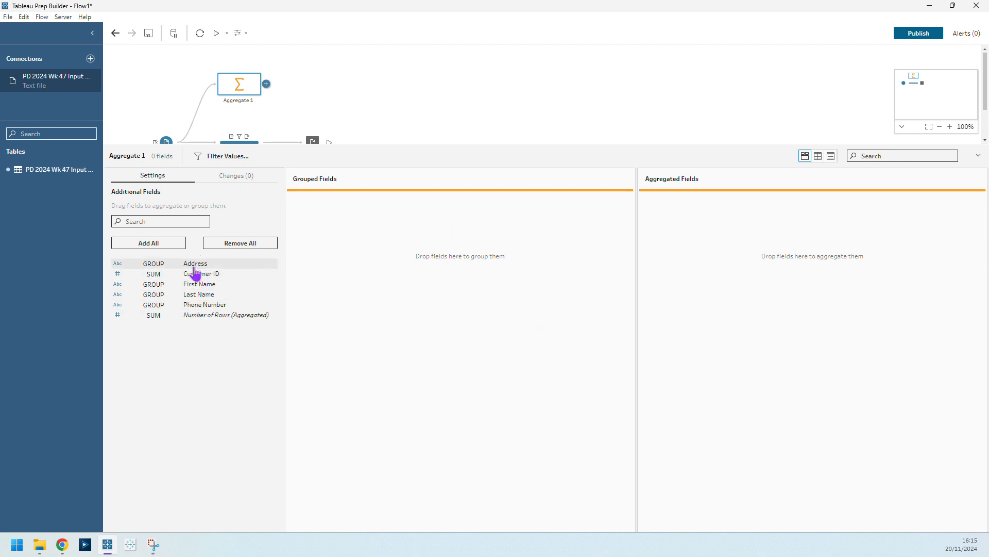
pyautogui.moveTo(209, 293); pyautogui.dragTo(336, 272)
pyautogui.moveTo(199, 284); pyautogui.dragTo(400, 281)
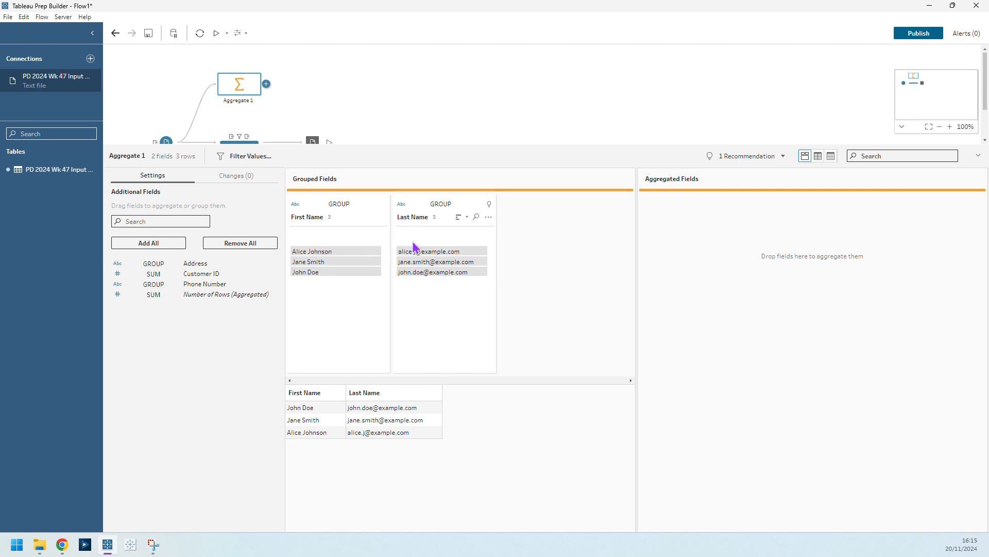
pyautogui.hotkey('alt', 'Tab')
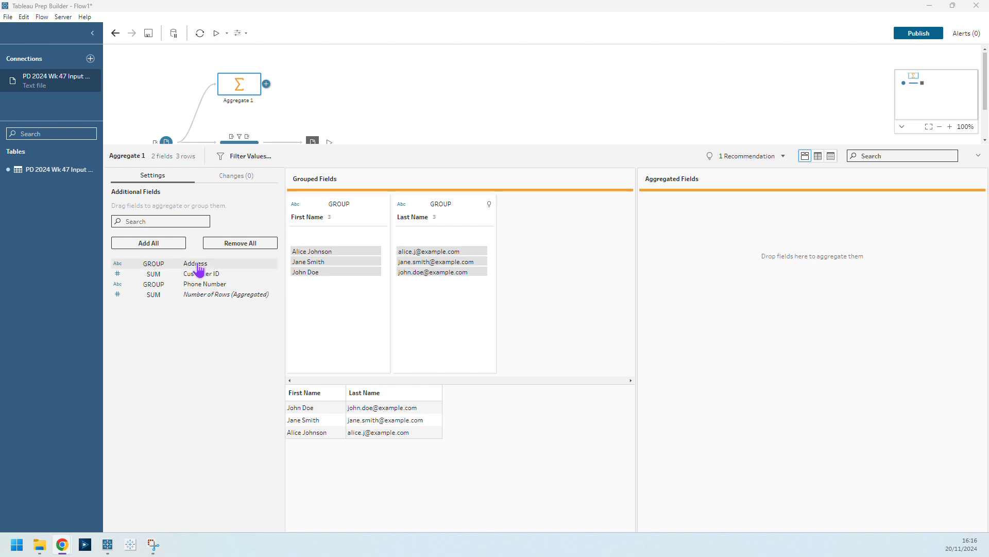
pyautogui.moveTo(198, 265); pyautogui.dragTo(509, 273)
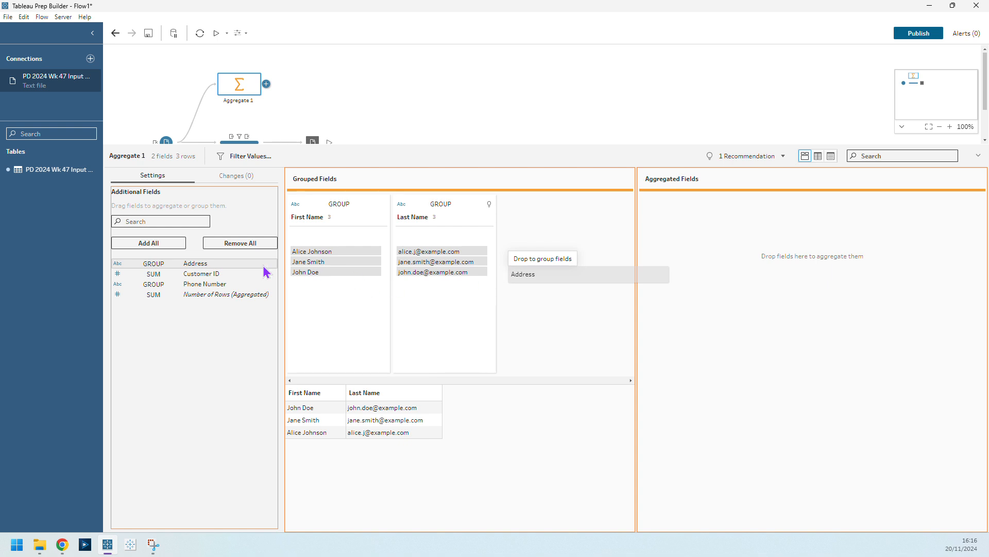
pyautogui.moveTo(206, 264); pyautogui.dragTo(728, 318)
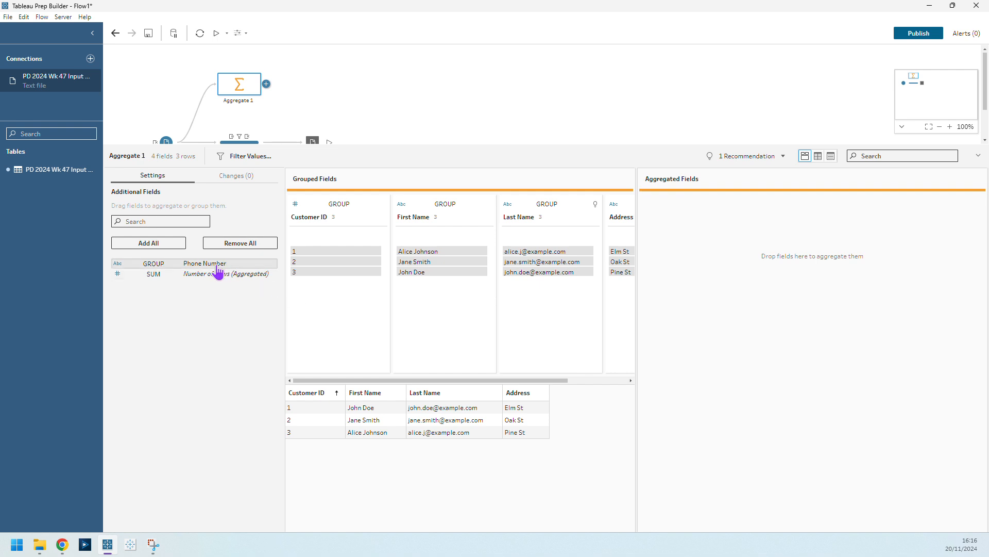
pyautogui.moveTo(222, 273); pyautogui.dragTo(483, 337)
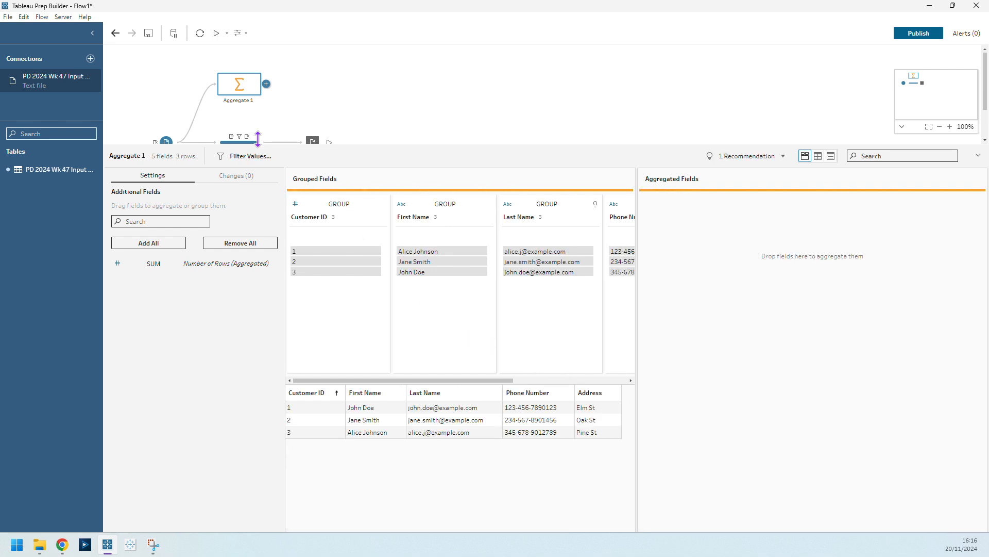
# Add an output step after Aggregate 1
pyautogui.click(266, 84)
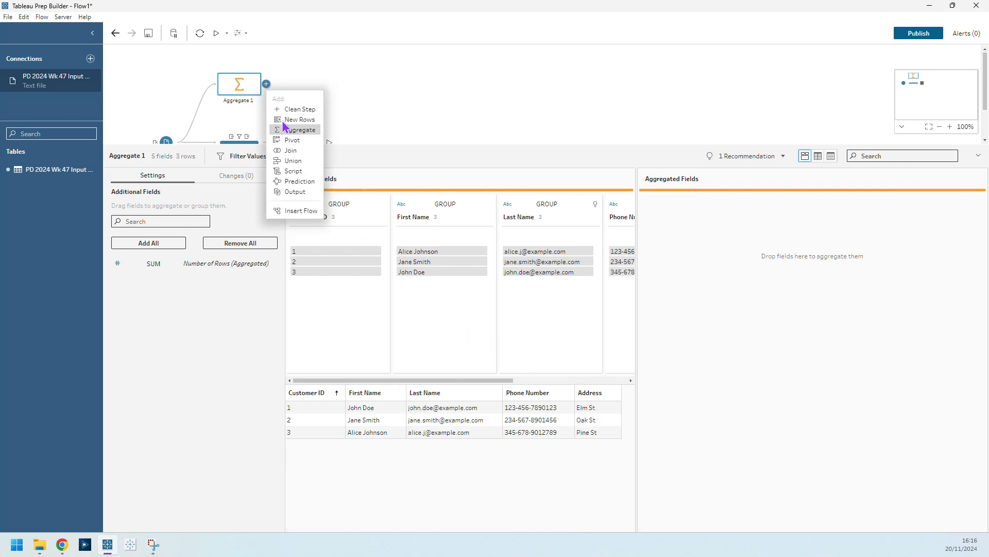
pyautogui.click(294, 191)
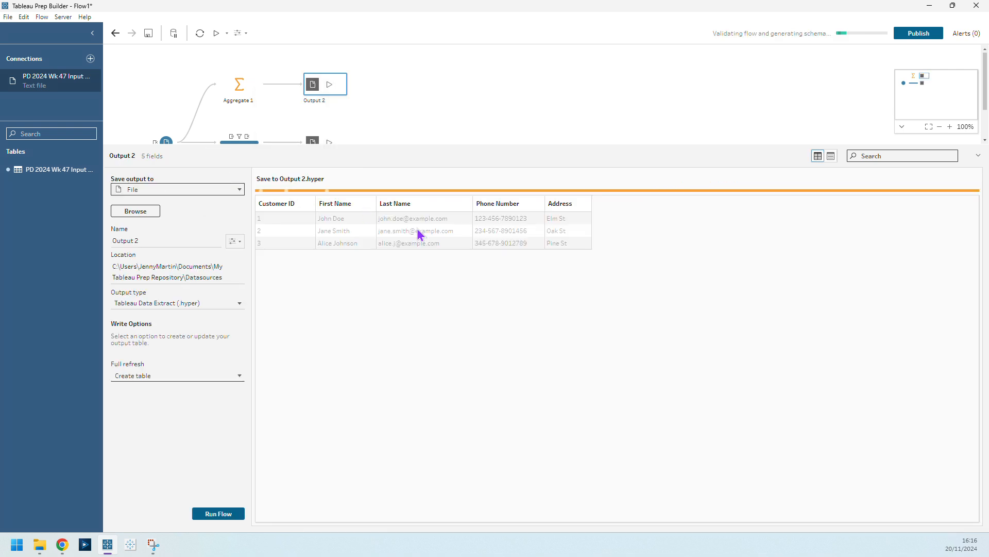